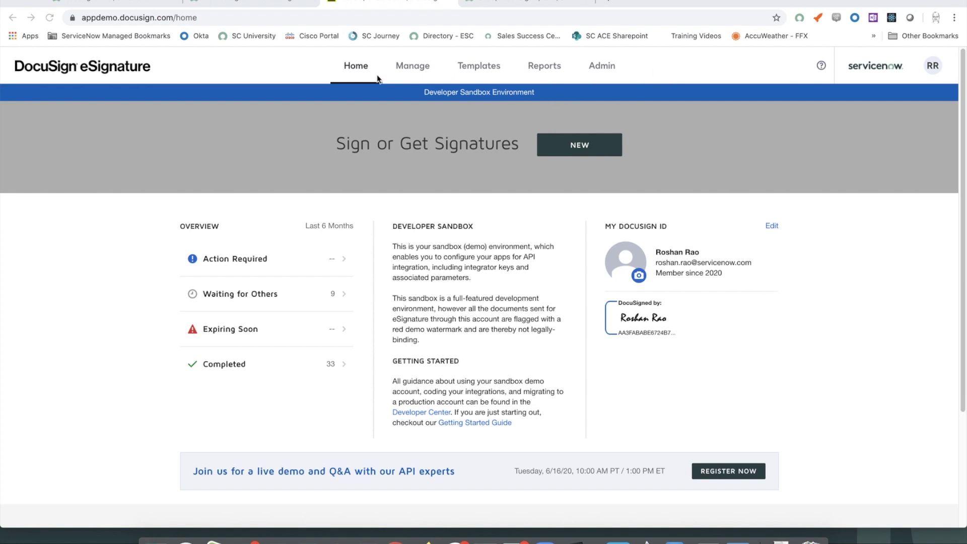
# Open the 'ServiceNow Demo3' Connect configuration from Admin > Connect and review its publish URL and trigger events
pyautogui.click(599, 69)
pyautogui.scroll(-1, 58, 431)
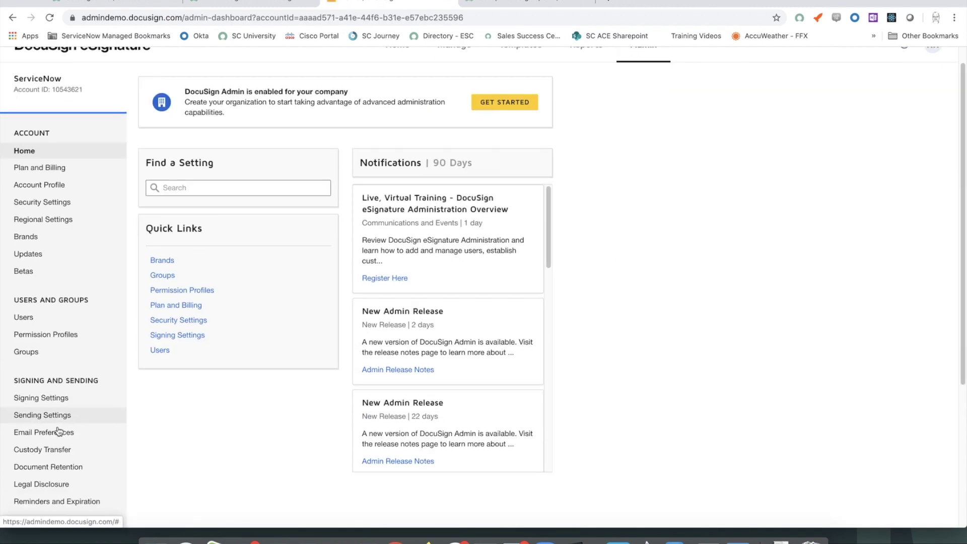
pyautogui.scroll(-5, 58, 432)
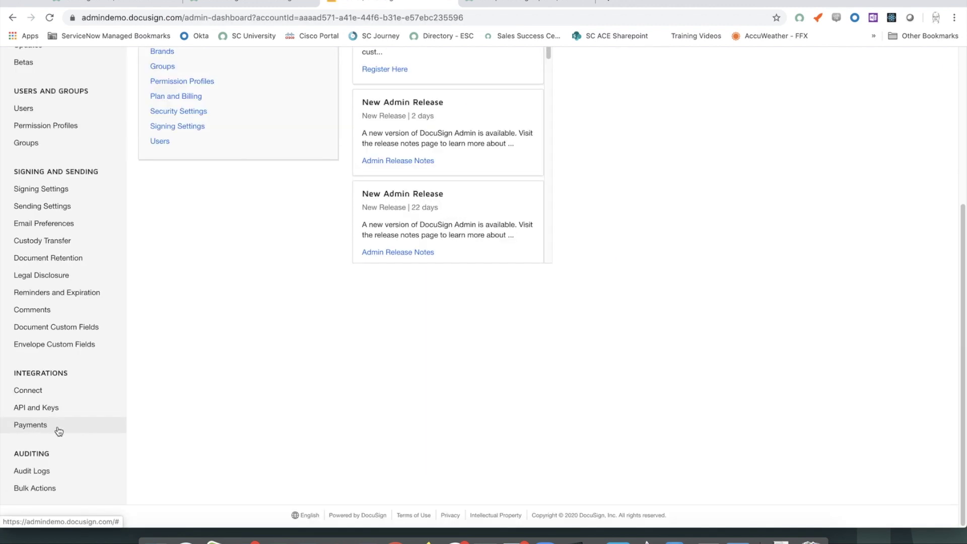
pyautogui.click(28, 390)
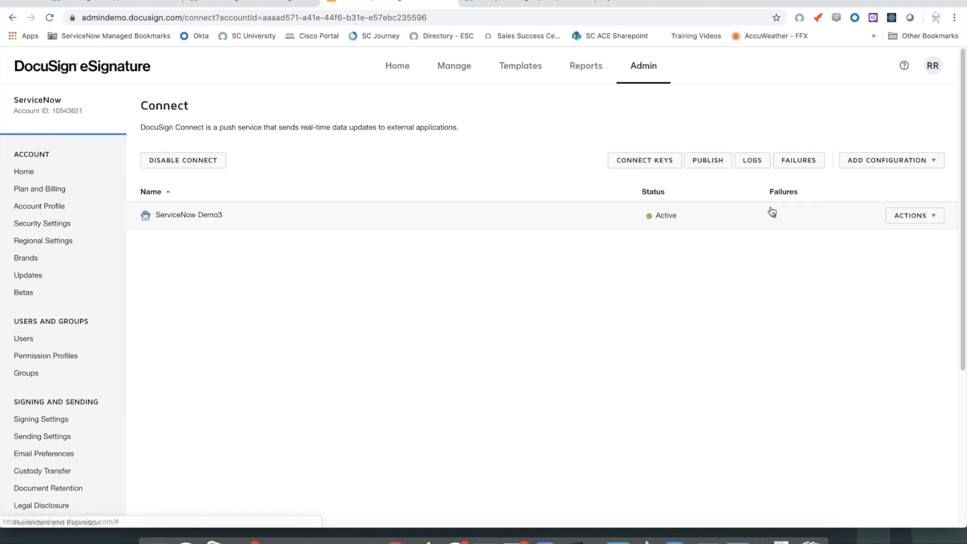
pyautogui.click(923, 164)
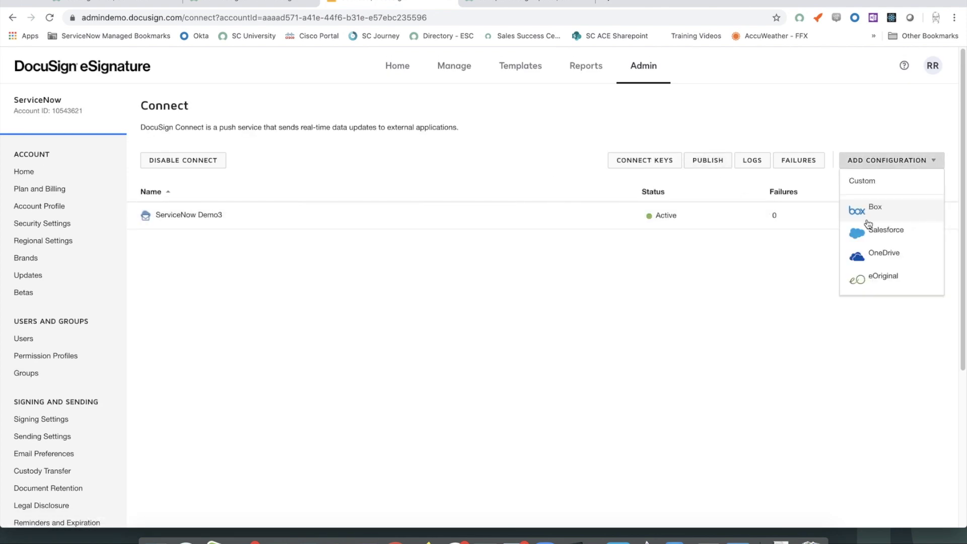
pyautogui.click(191, 217)
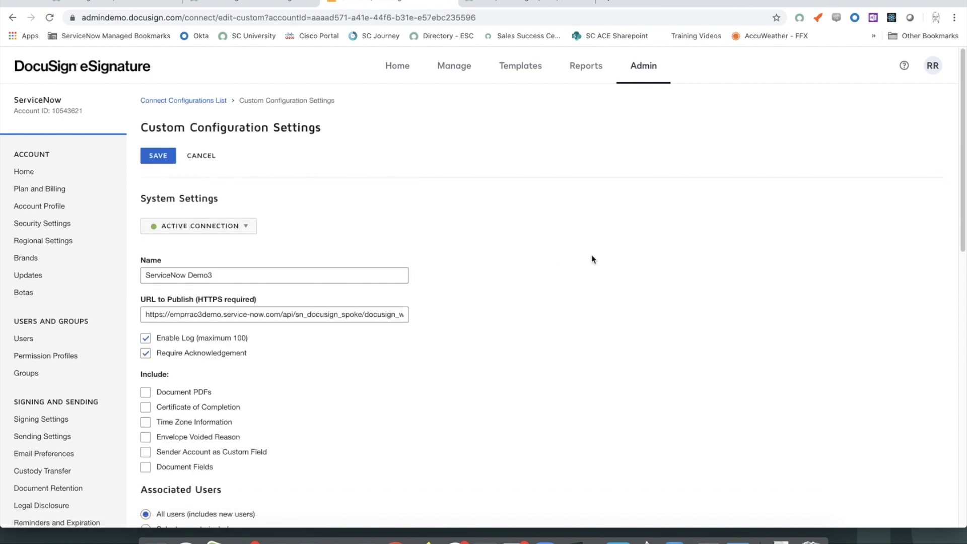
pyautogui.scroll(-7, 592, 260)
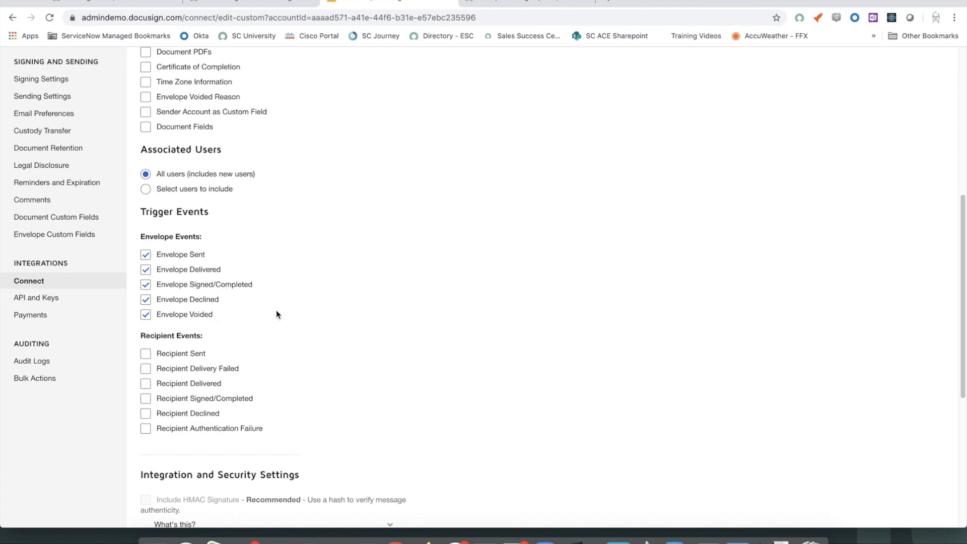
pyautogui.scroll(7, 577, 203)
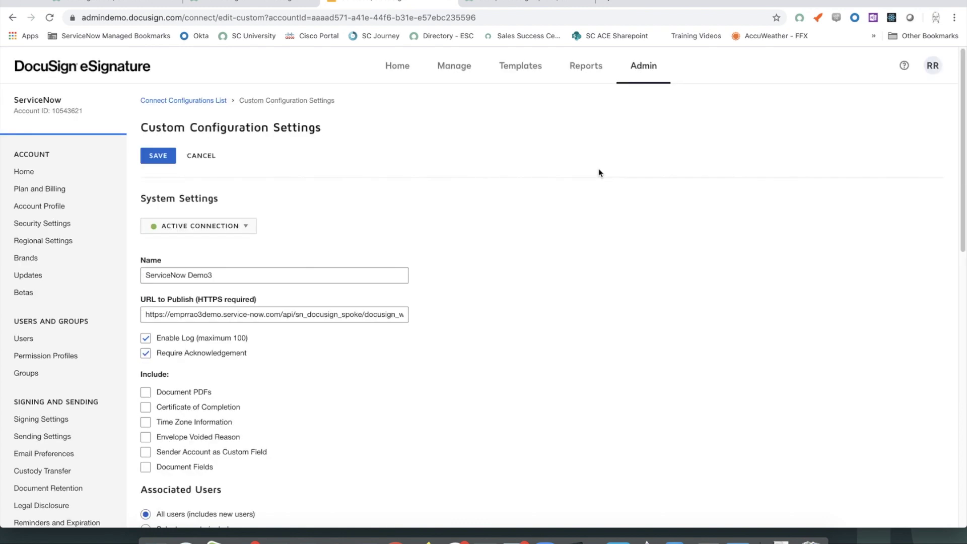
# Filter the Flow Designer flow list by Application 'Docusign' to show the two DocuSign Spoke flows
pyautogui.click(253, 1)
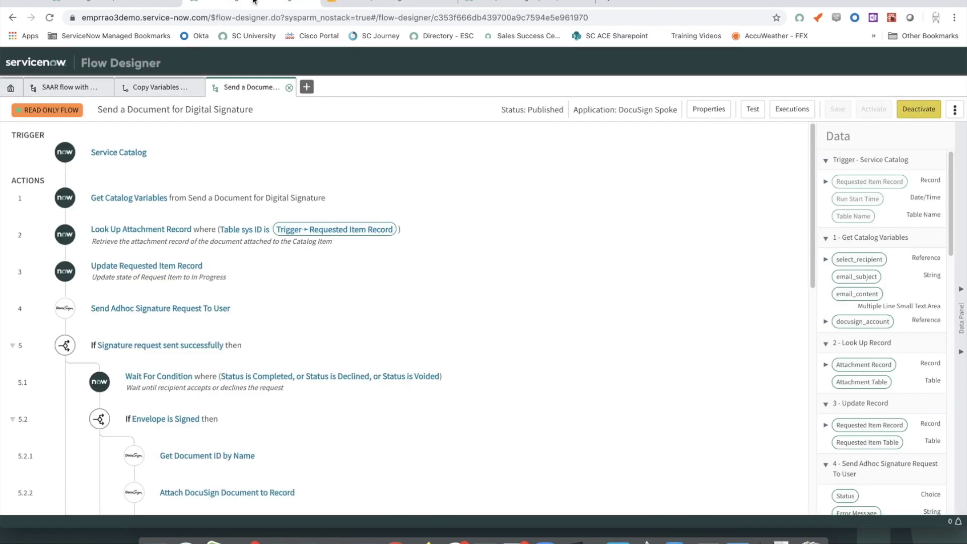
pyautogui.click(9, 89)
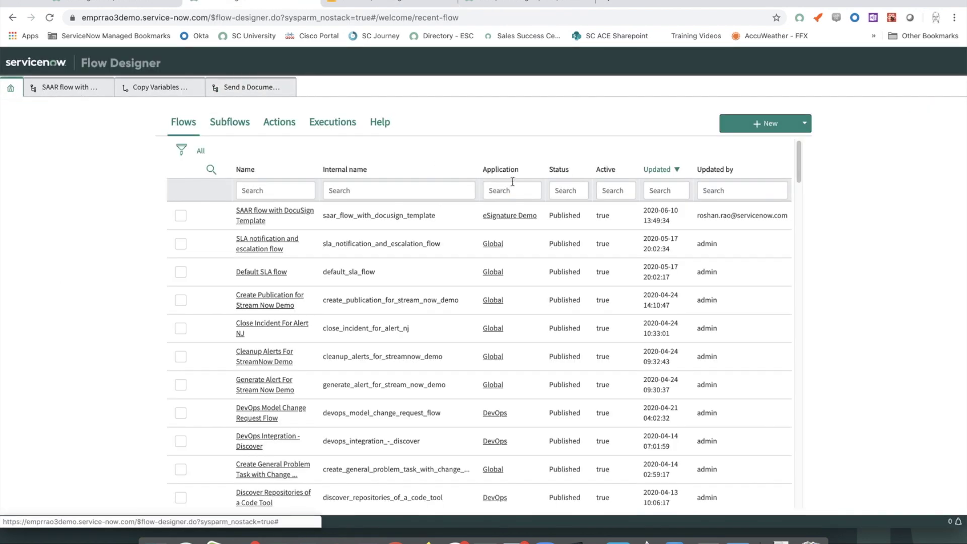
pyautogui.click(515, 187)
pyautogui.write('Docusign')
pyautogui.press('Return')
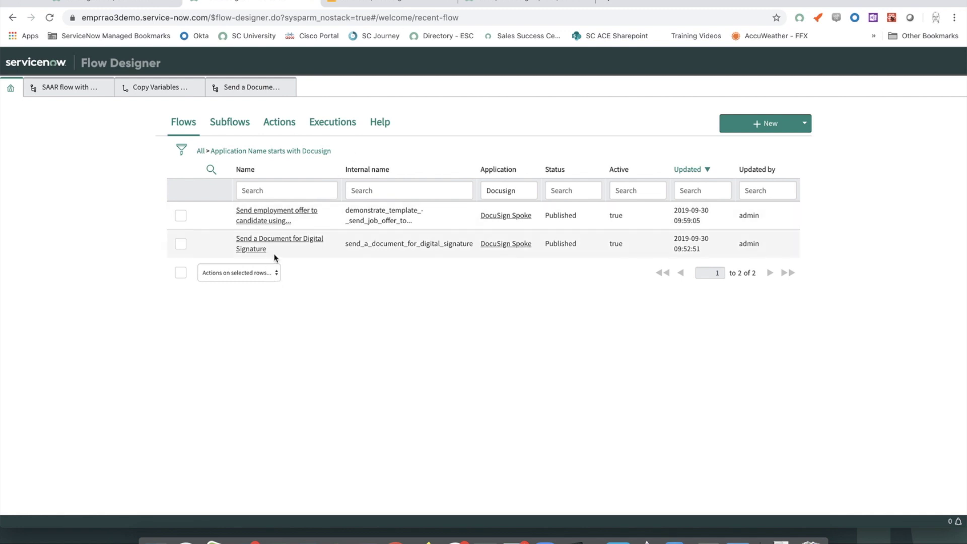
pyautogui.click(513, 3)
# Open the 'SAAR Demo' template and review its dd2875.pdf document and five signer roles
pyautogui.click(398, 3)
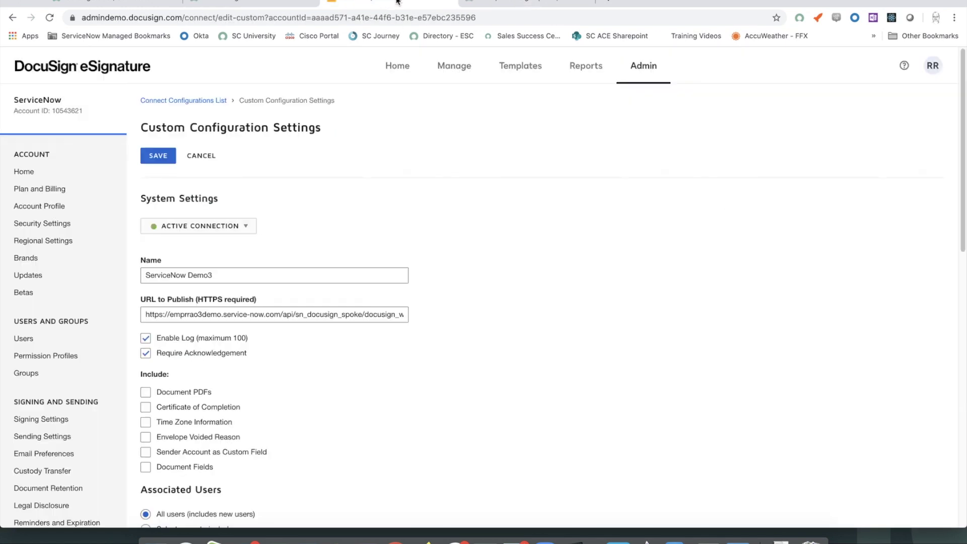
pyautogui.click(518, 72)
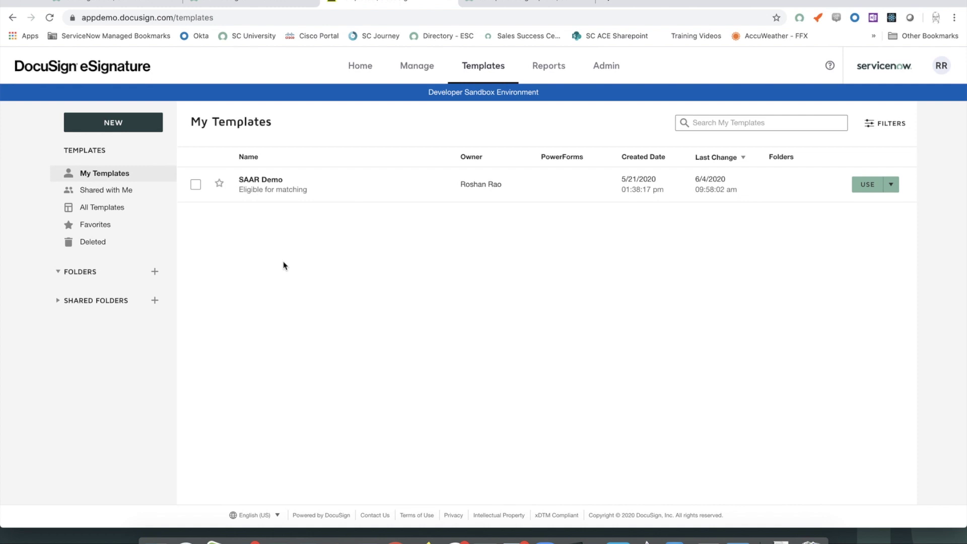
pyautogui.click(247, 188)
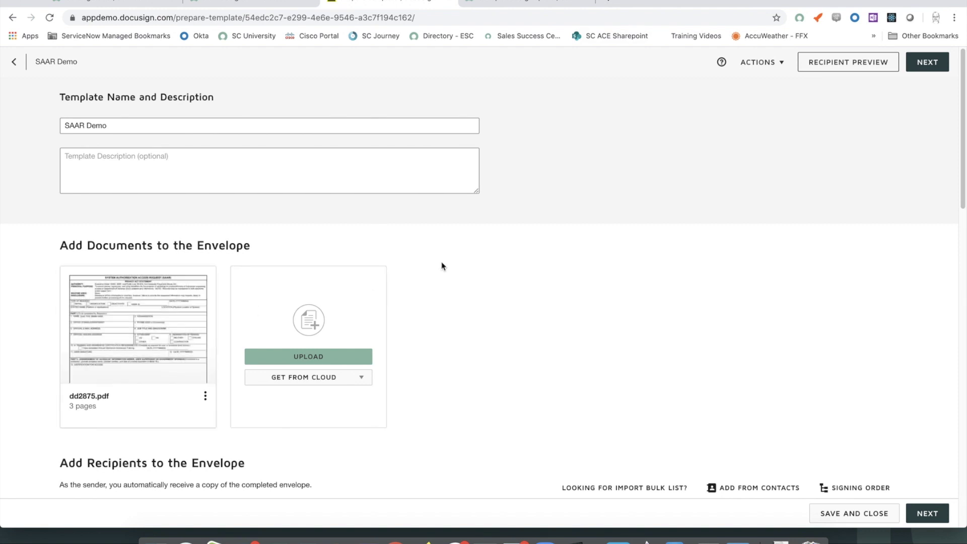
pyautogui.scroll(-10, 444, 265)
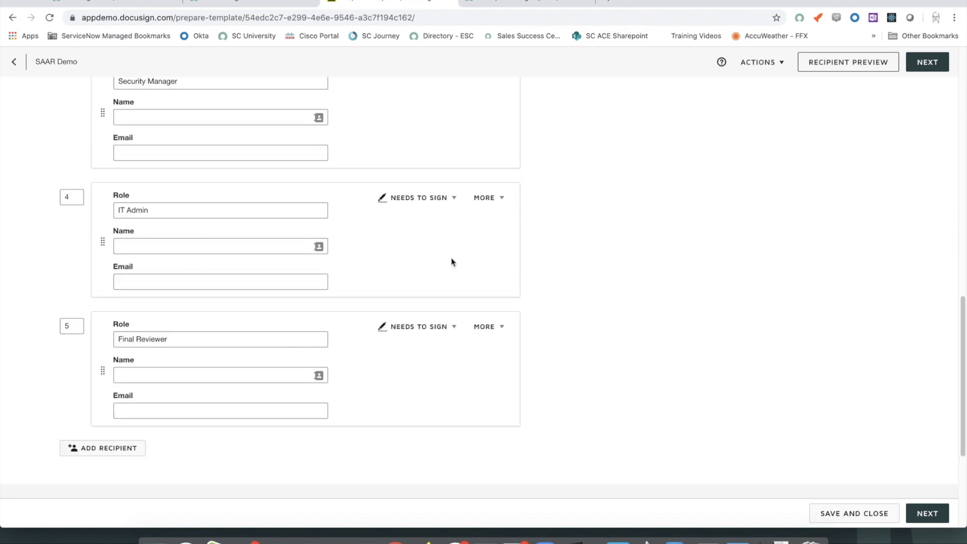
pyautogui.click(927, 513)
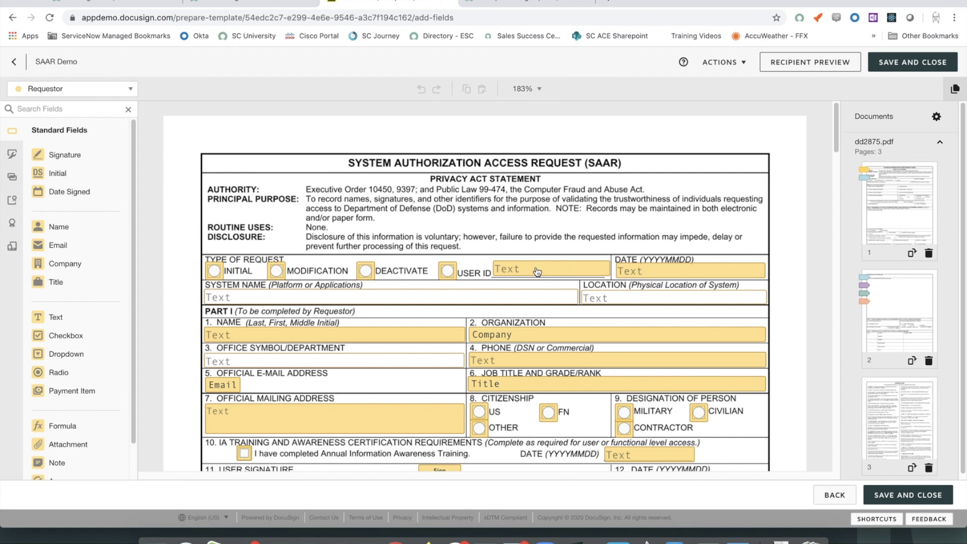
# Inspect the USER ID text field on the SAAR form, then save and close the template
pyautogui.click(537, 272)
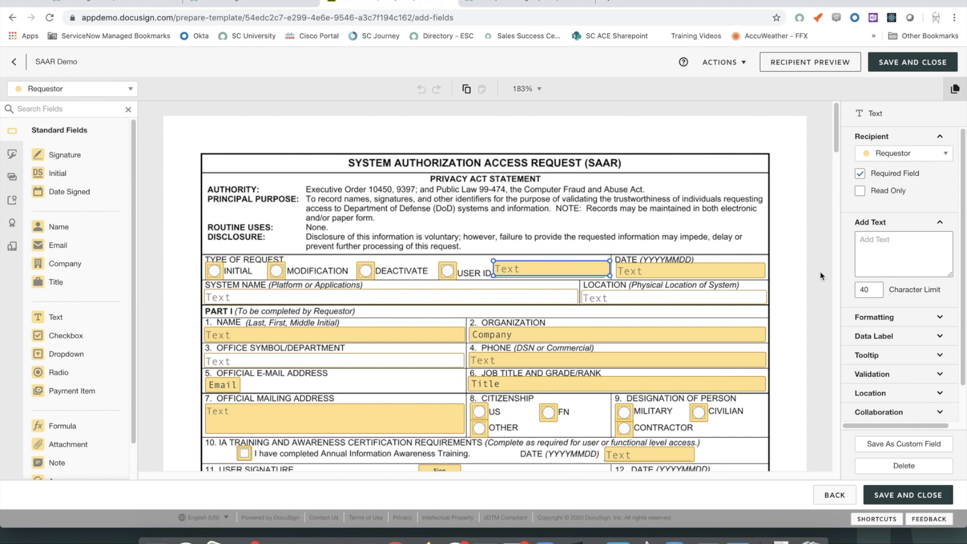
pyautogui.click(920, 495)
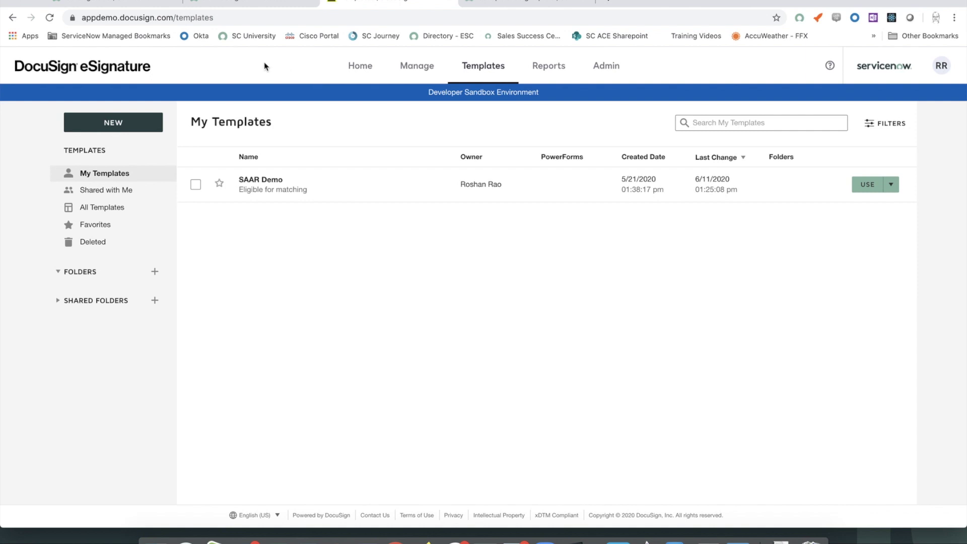
# Open the 'System Authorization Access Request (SAAR/DD2875)' record from the Catalog Items list and scroll through it
pyautogui.click(130, 1)
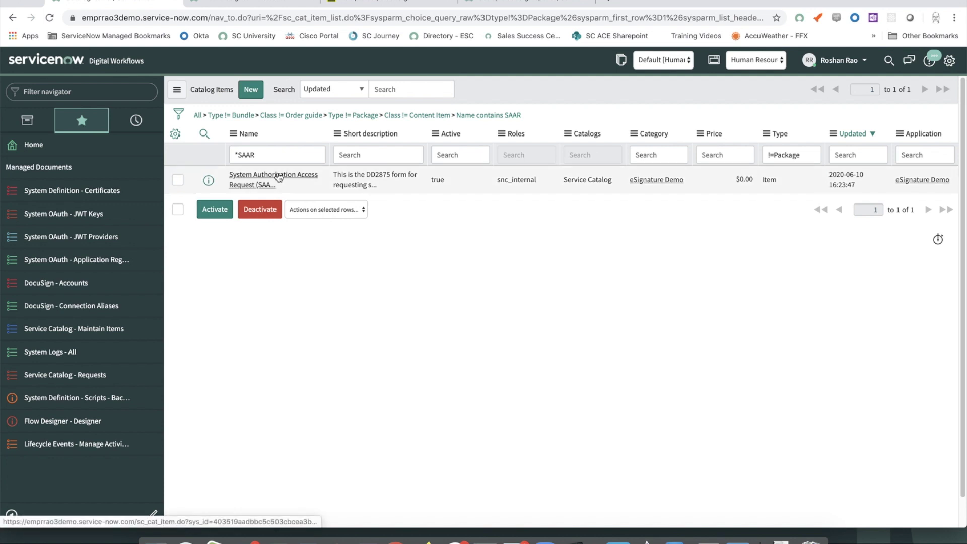
pyautogui.click(277, 176)
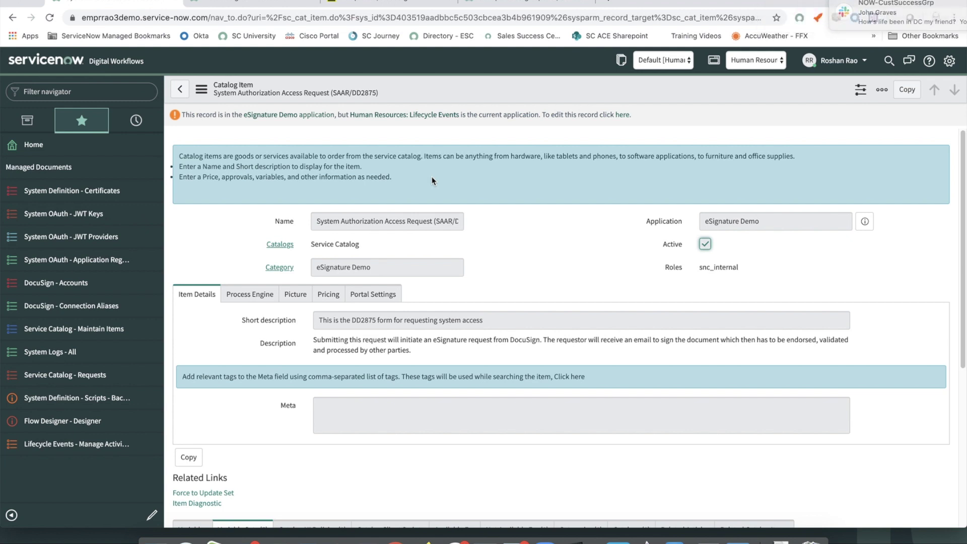
pyautogui.scroll(-1, 434, 212)
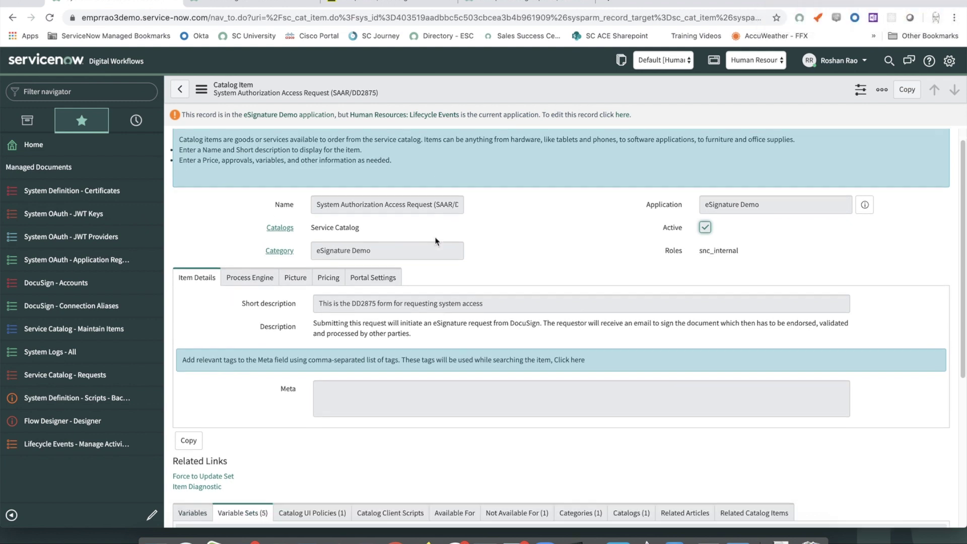
pyautogui.scroll(-1, 436, 241)
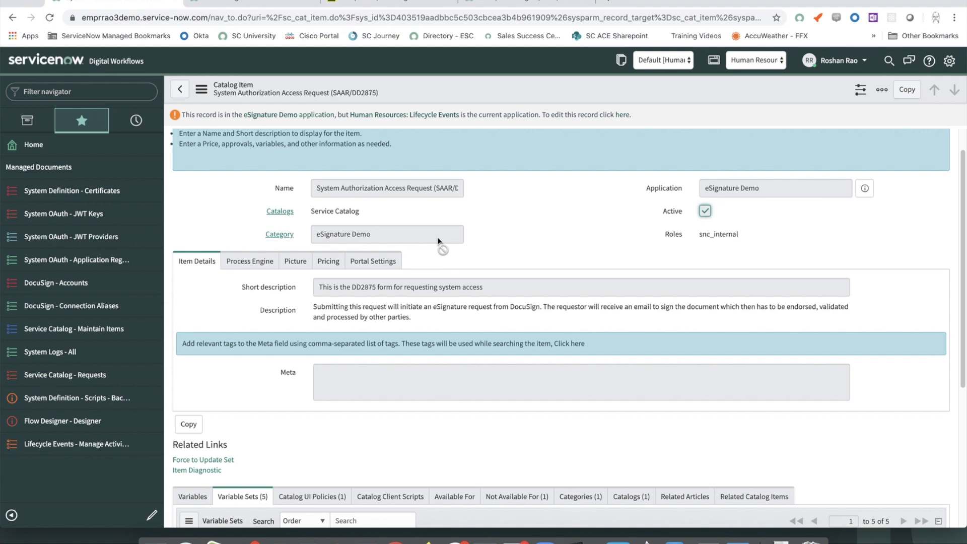
# Scroll the SAAR catalog item form to review its five attached variable sets
pyautogui.scroll(-4, 446, 280)
pyautogui.scroll(-1, 446, 285)
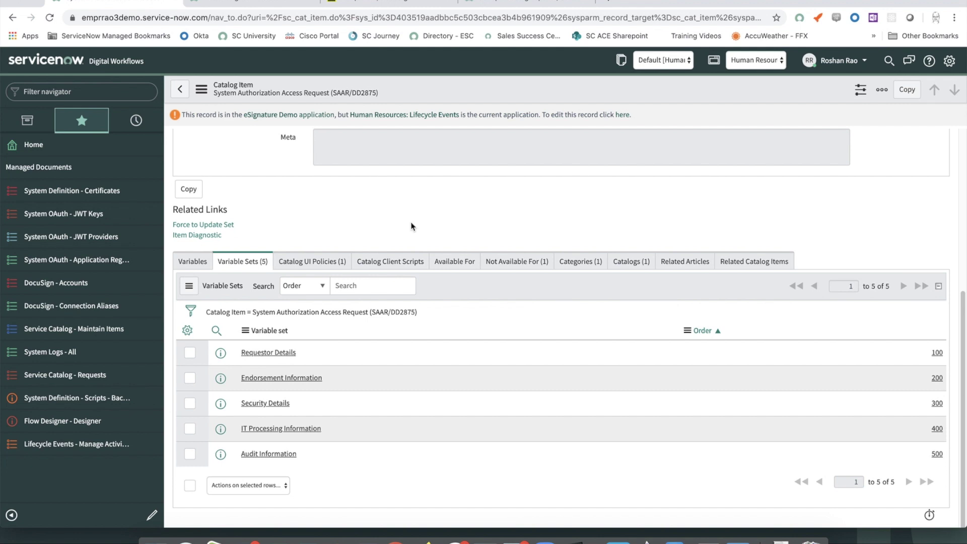
pyautogui.scroll(3, 411, 226)
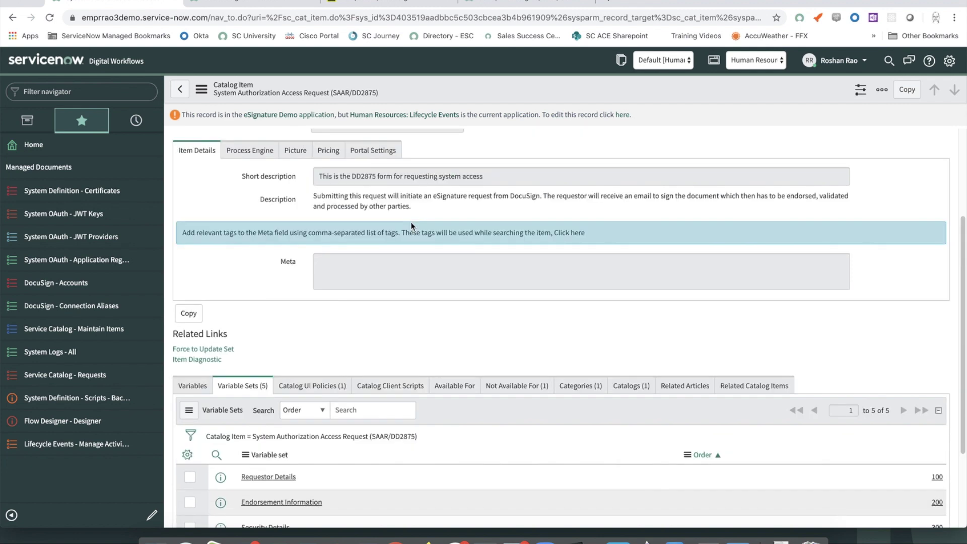
pyautogui.click(249, 273)
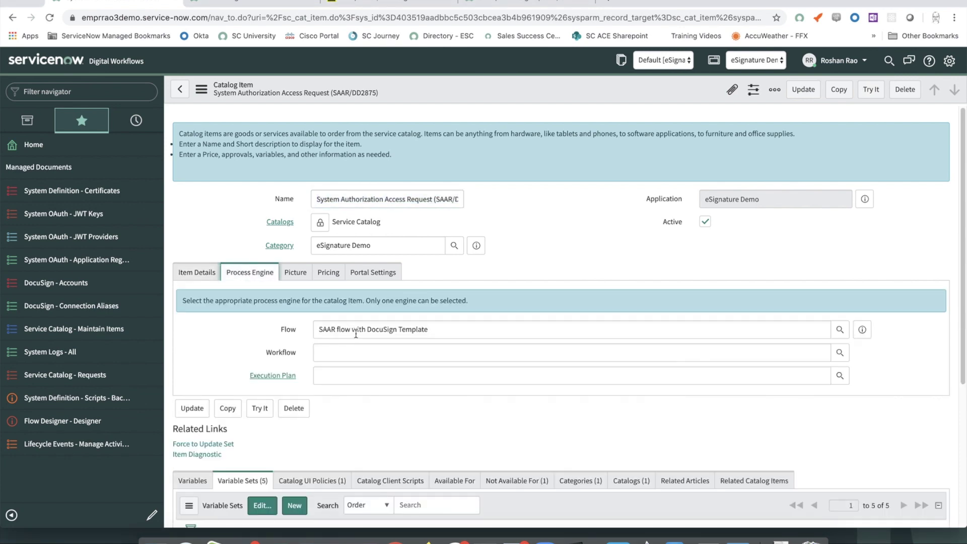
pyautogui.click(255, 3)
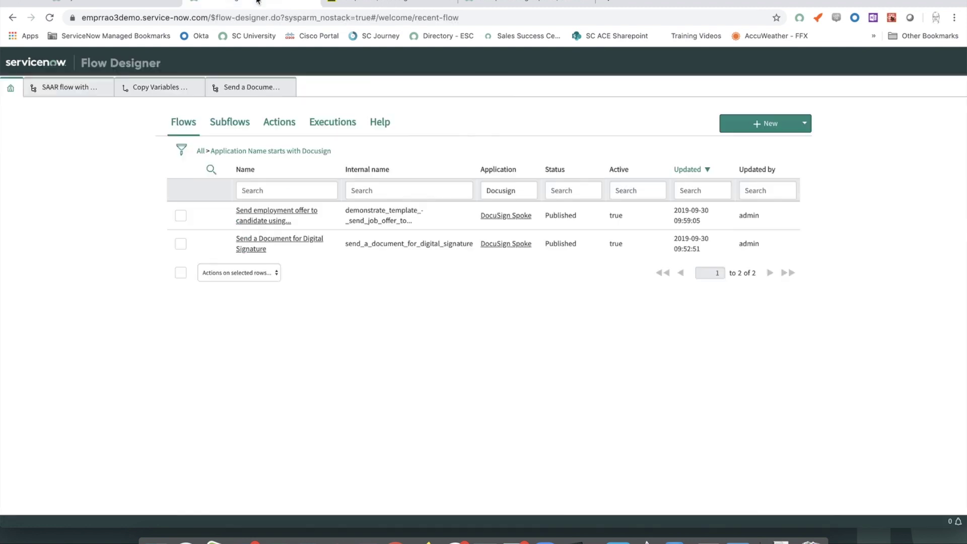
pyautogui.click(61, 90)
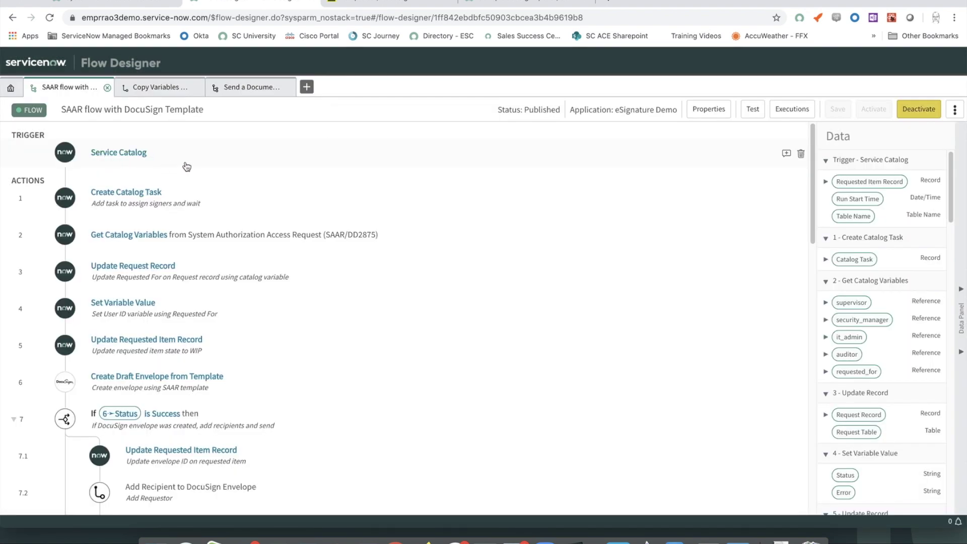
pyautogui.scroll(-2, 186, 166)
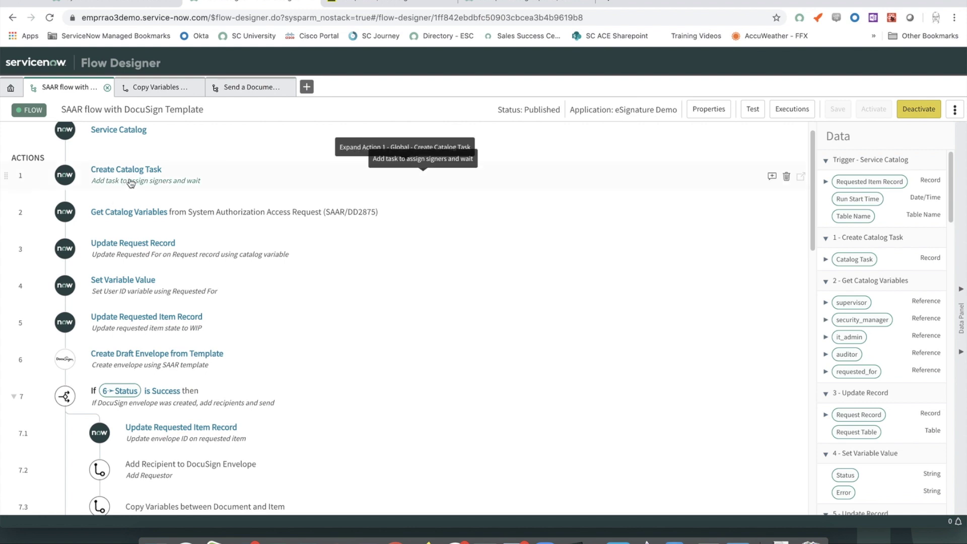
pyautogui.scroll(-1, 129, 183)
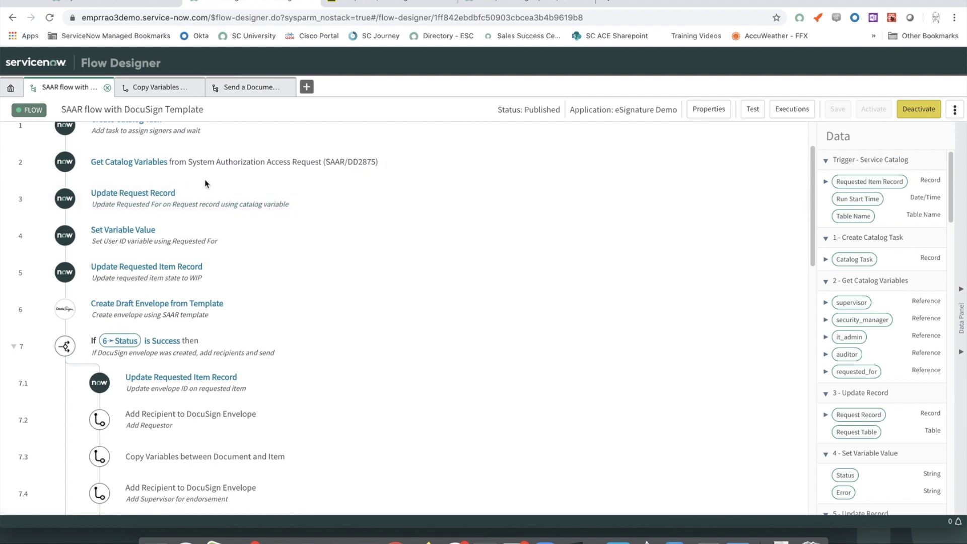
pyautogui.scroll(-2, 206, 184)
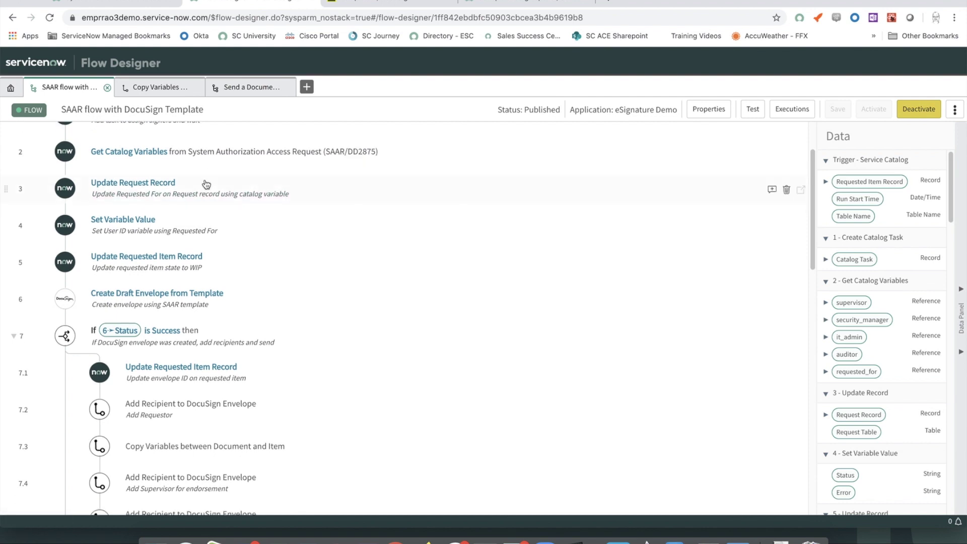
pyautogui.scroll(-3, 205, 184)
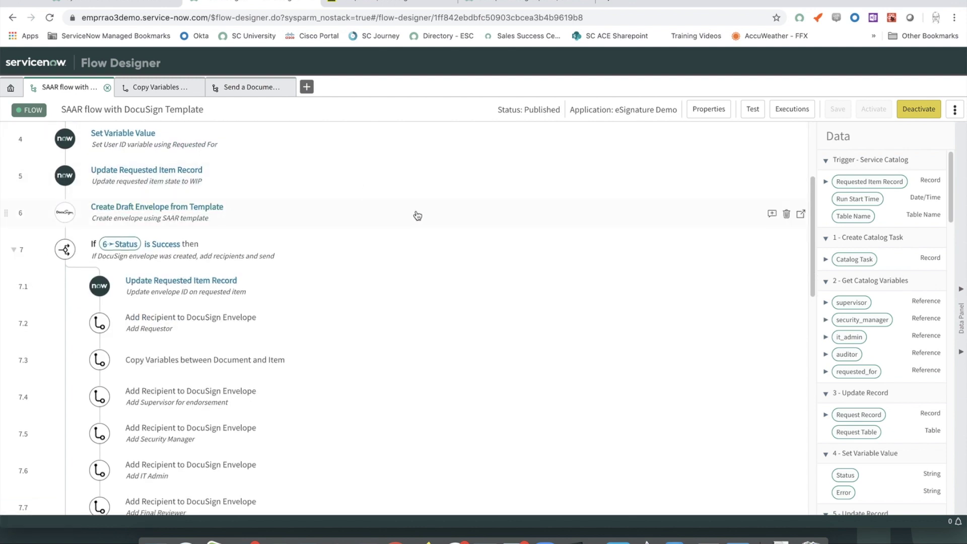
pyautogui.scroll(-1, 417, 215)
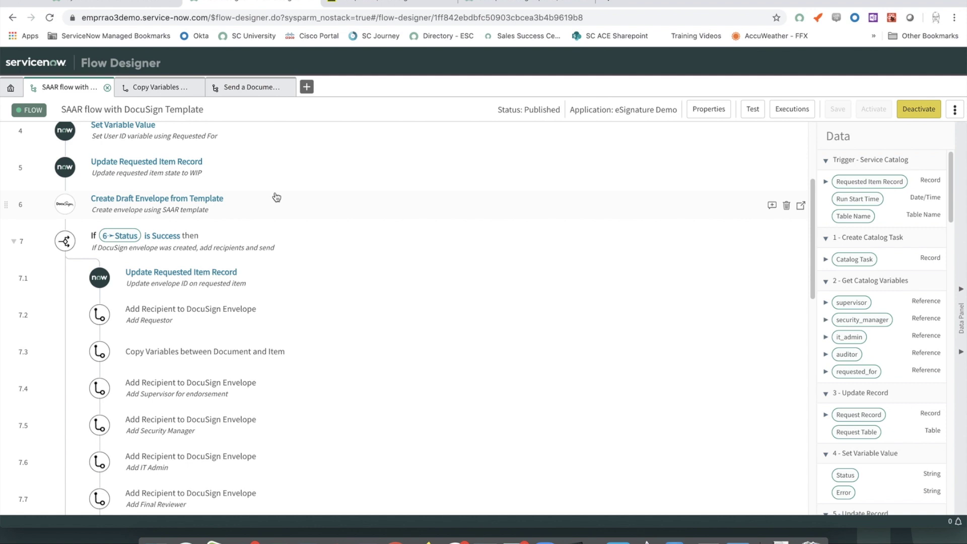
pyautogui.hotkey('ctrl', 'shift', 'Tab')
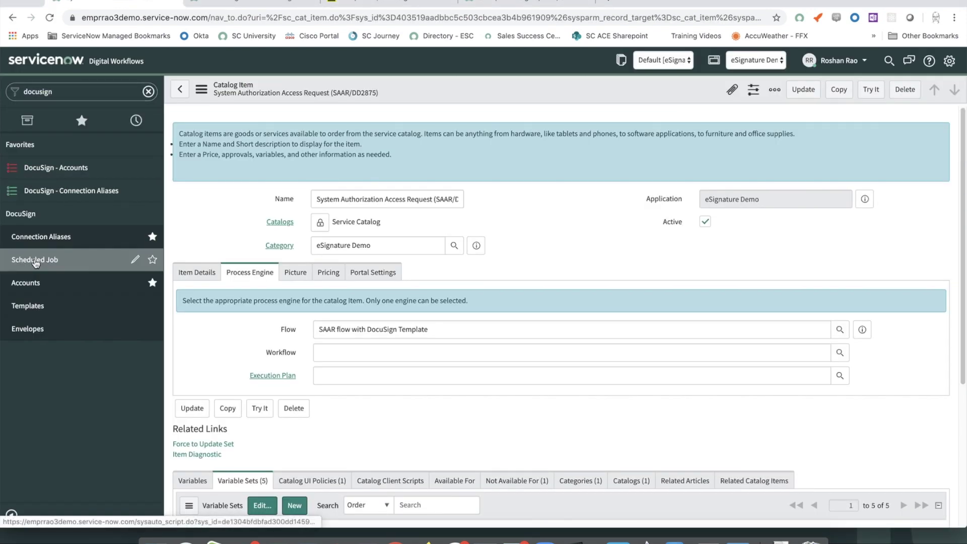
# Open the DocuSign 'Get Accounts & Templates' scheduled job, then return to the SAAR flow
pyautogui.click(34, 261)
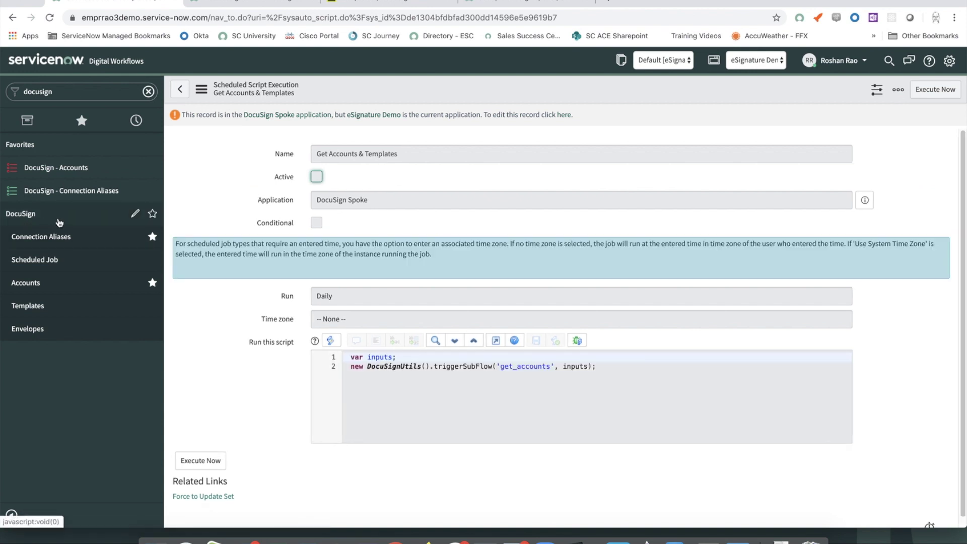
pyautogui.hotkey('ctrl', 'Tab')
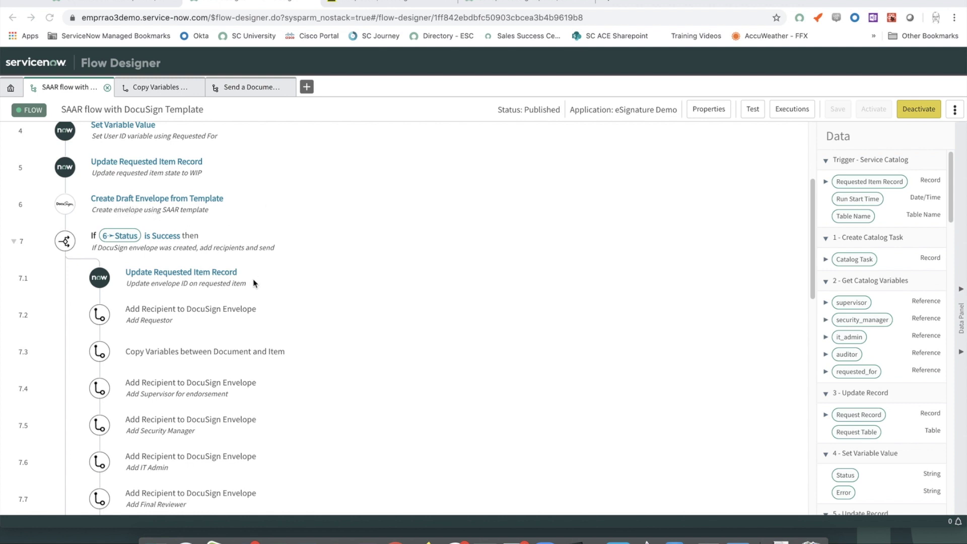
pyautogui.scroll(-2, 253, 282)
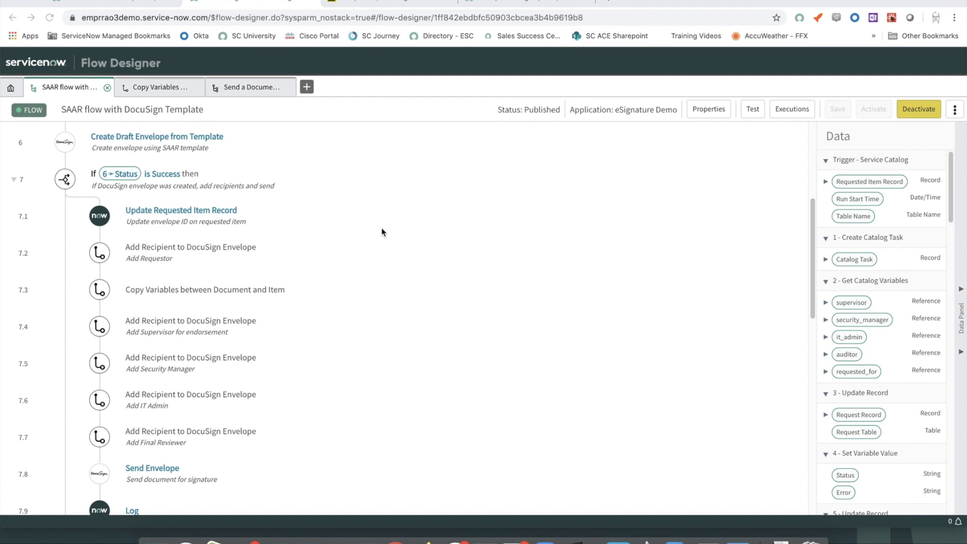
pyautogui.scroll(-1, 379, 235)
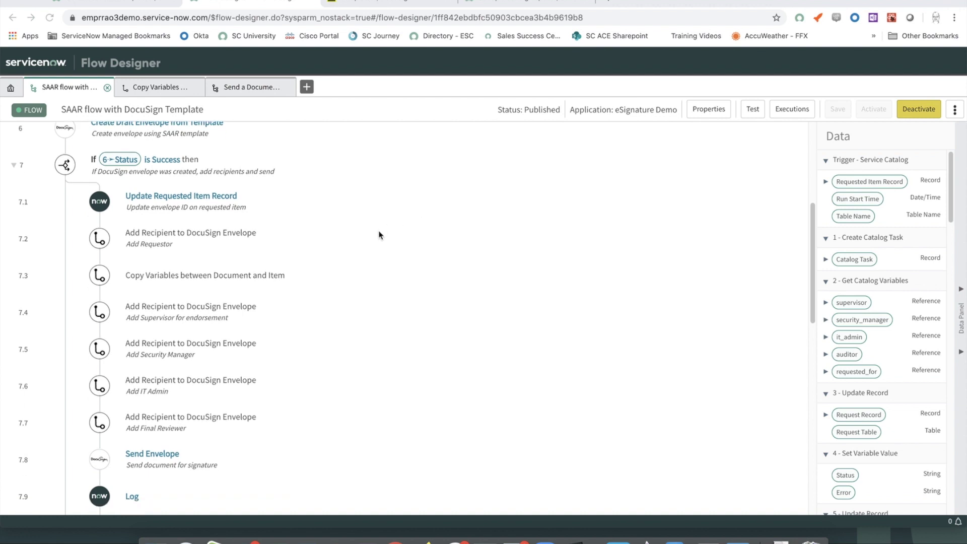
pyautogui.scroll(-1, 379, 235)
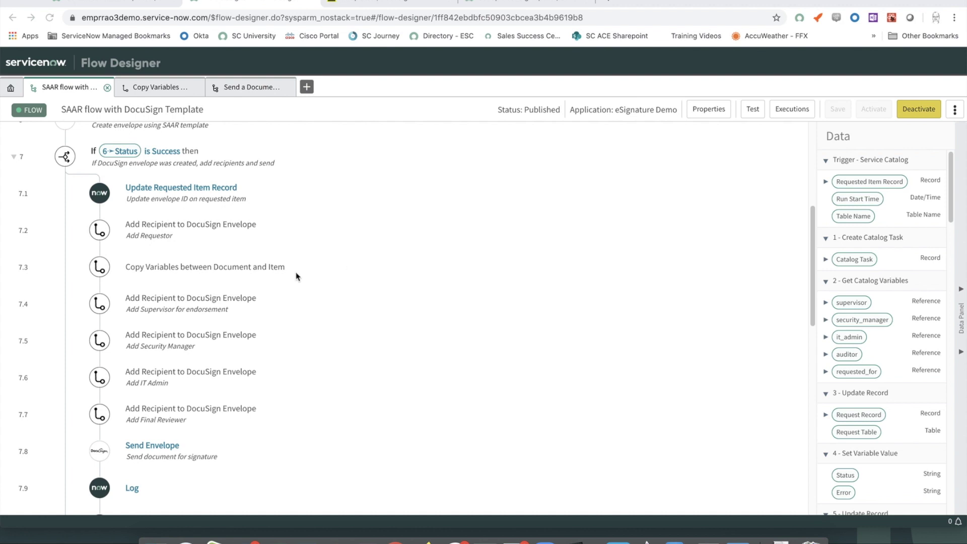
pyautogui.scroll(-1, 231, 294)
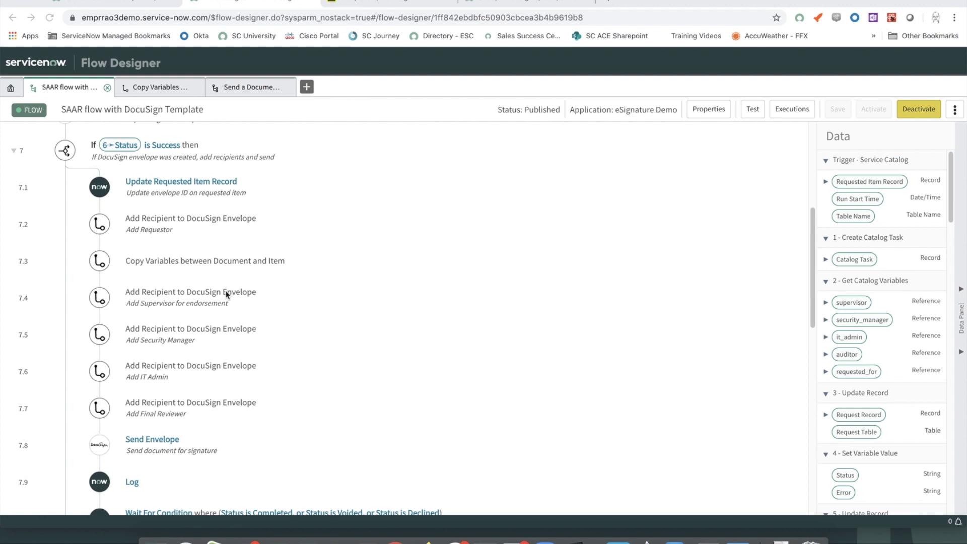
pyautogui.scroll(-1, 182, 312)
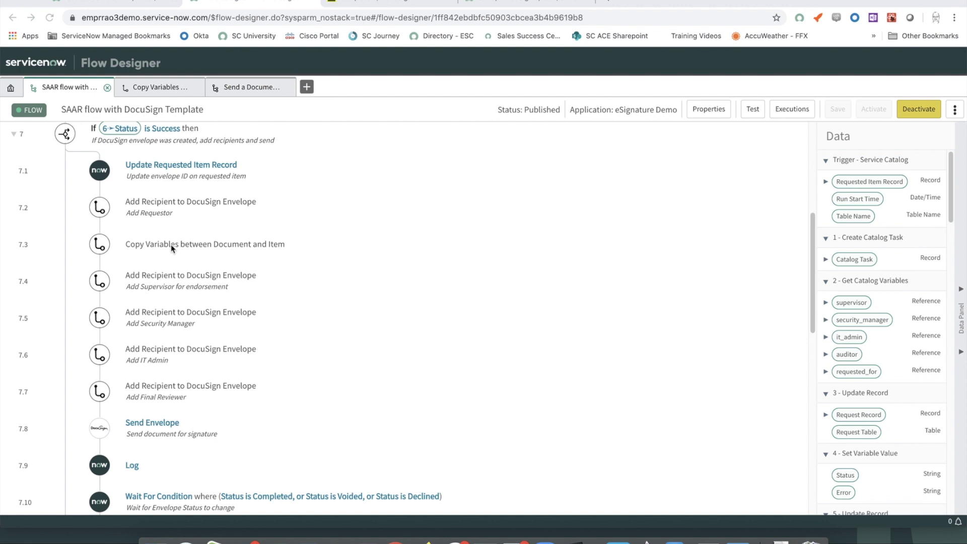
pyautogui.scroll(-4, 205, 225)
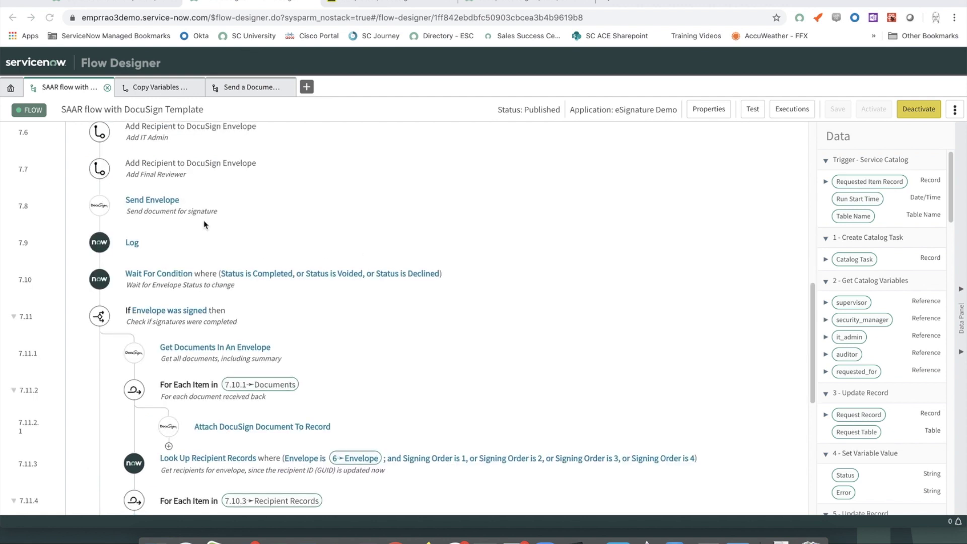
pyautogui.scroll(-1, 177, 247)
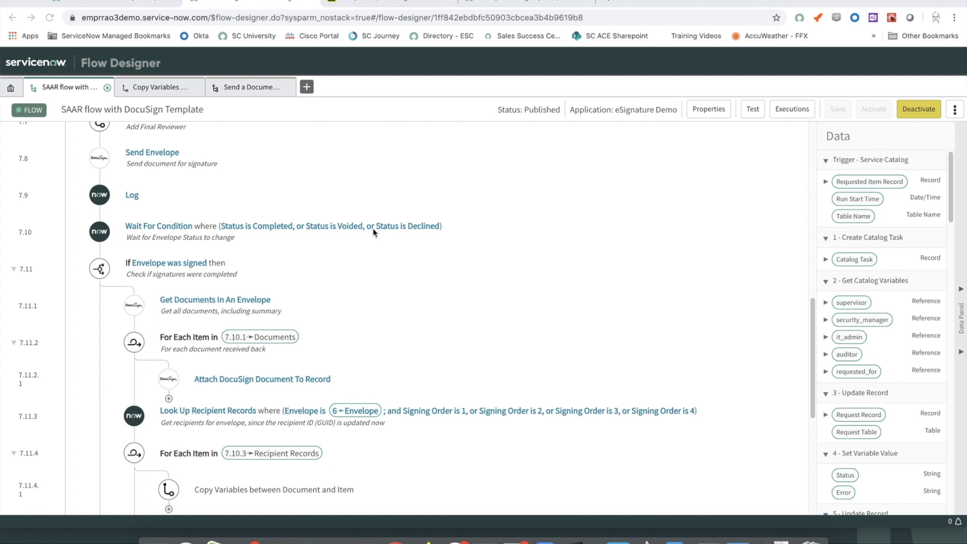
pyautogui.scroll(-3, 376, 257)
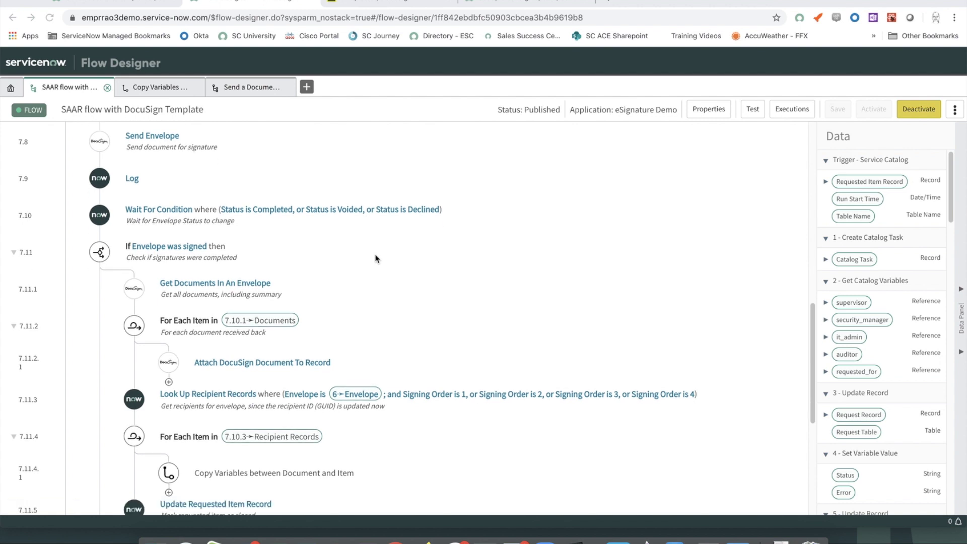
pyautogui.scroll(-1, 380, 209)
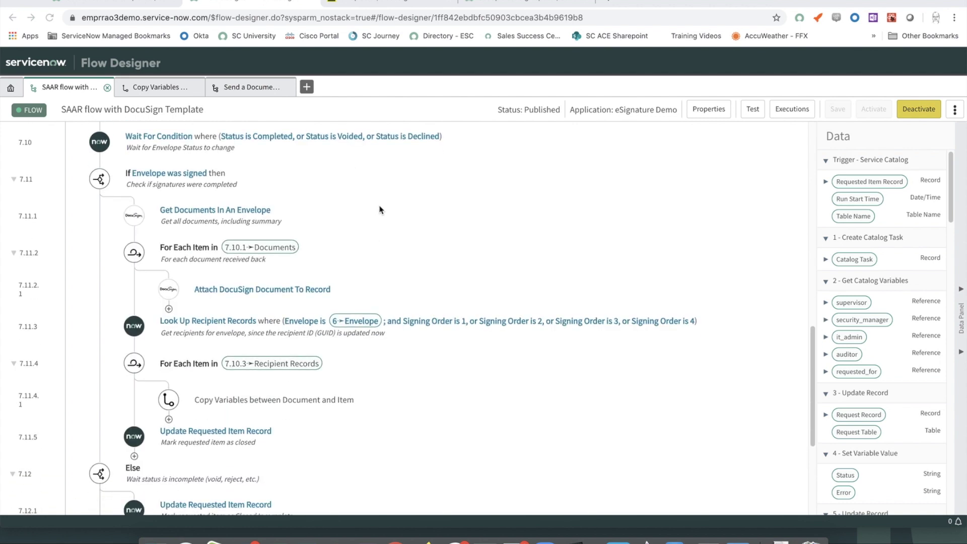
pyautogui.scroll(-1, 380, 210)
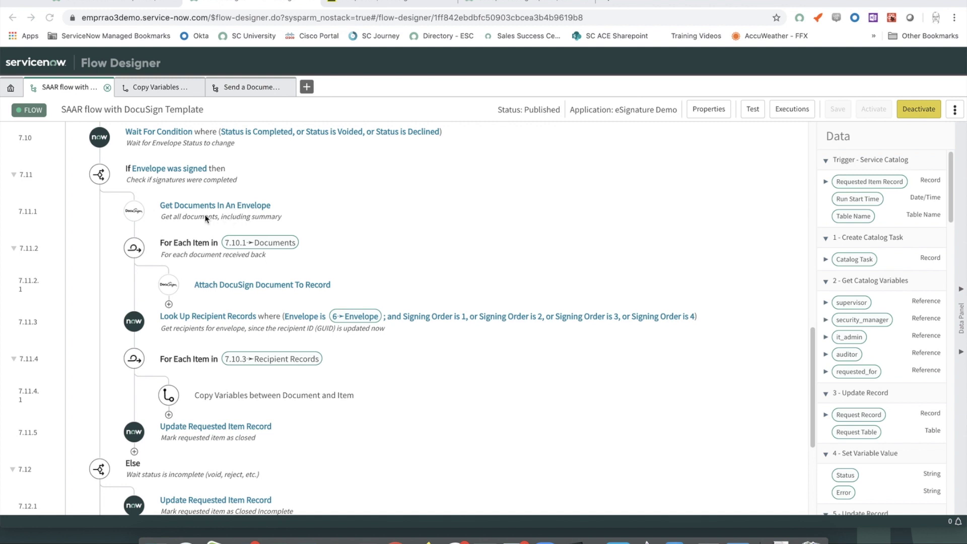
pyautogui.scroll(-3, 196, 237)
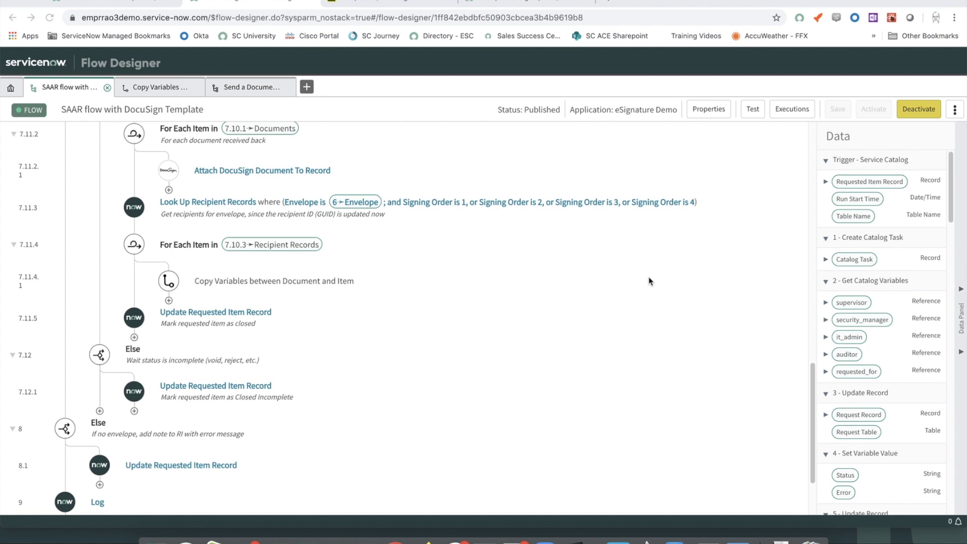
pyautogui.click(116, 3)
# Filter the navigator for 'field map' and open eSignature Demo > Field Maps
pyautogui.click(101, 92)
pyautogui.write('field map')
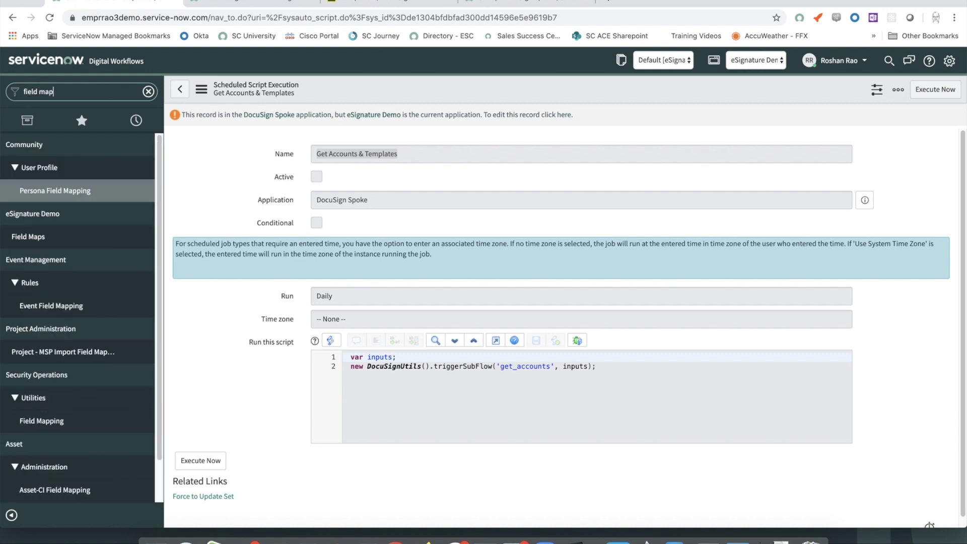
pyautogui.scroll(-2, 78, 303)
pyautogui.click(30, 191)
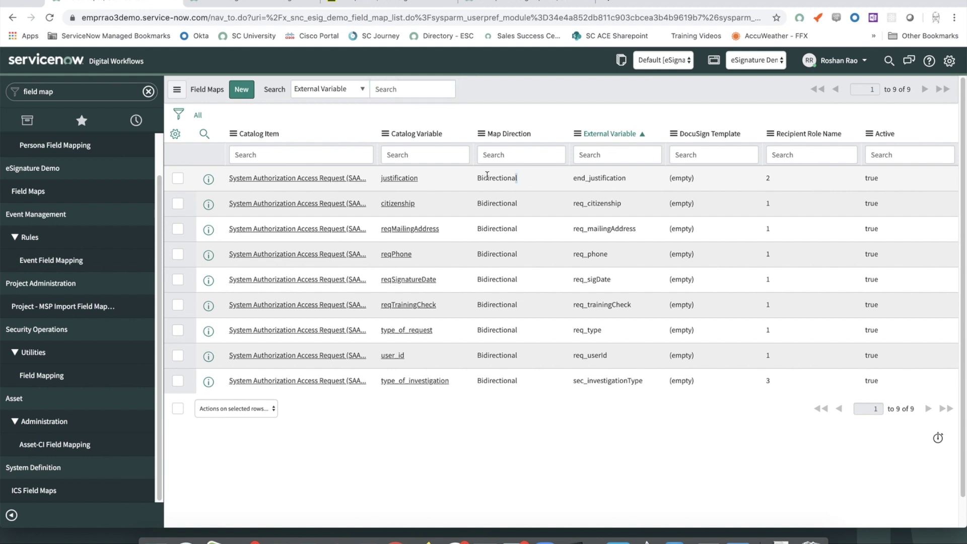
# Inspect the justification row's Bidirectional direction and its end_justification external variable
pyautogui.doubleClick(506, 178)
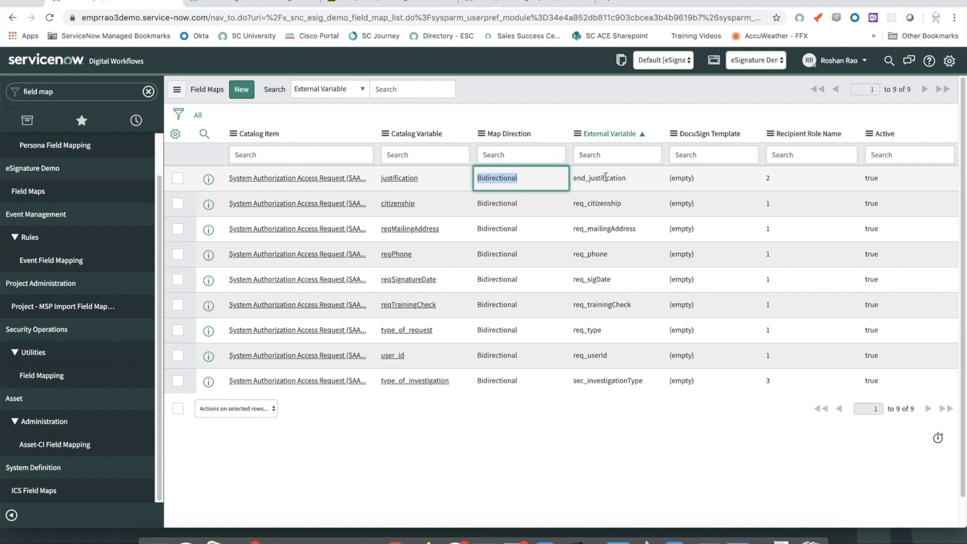
pyautogui.moveTo(635, 180); pyautogui.dragTo(574, 180)
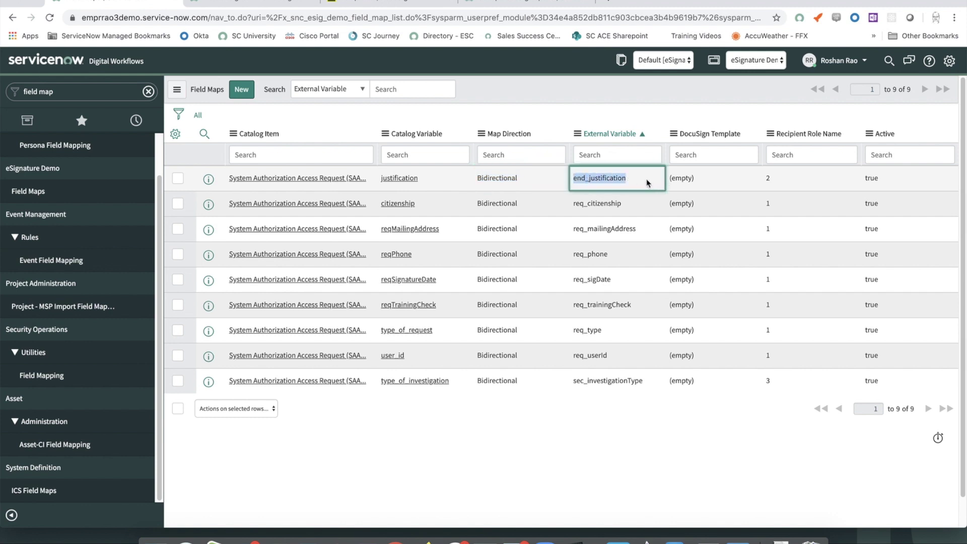
pyautogui.click(251, 3)
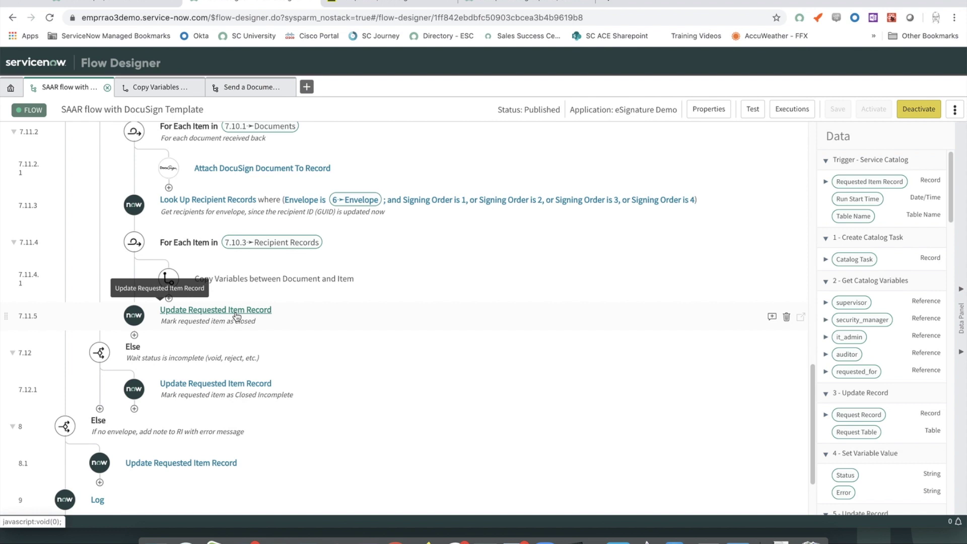
# Scroll to the end of the SAAR flow, then return to the Field Maps list
pyautogui.scroll(-2, 348, 301)
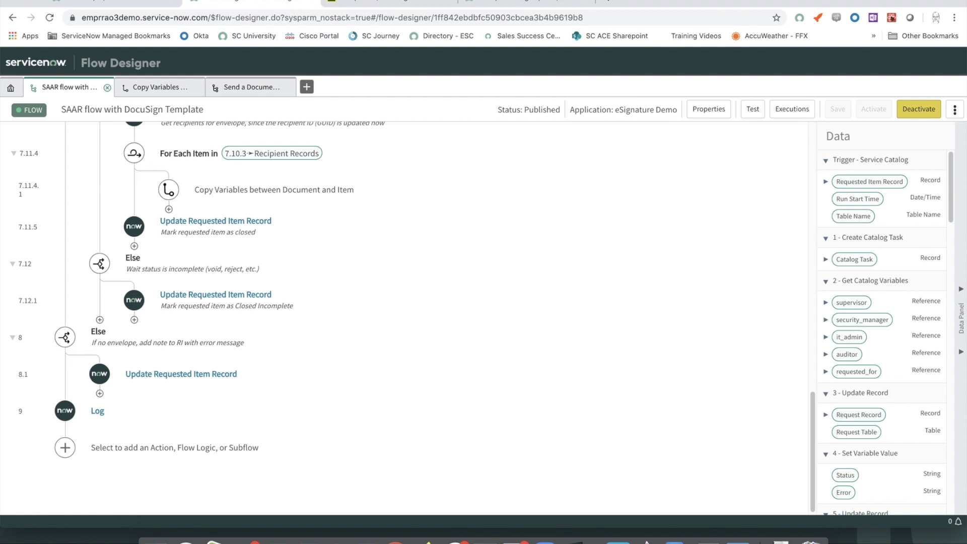
pyautogui.click(111, 4)
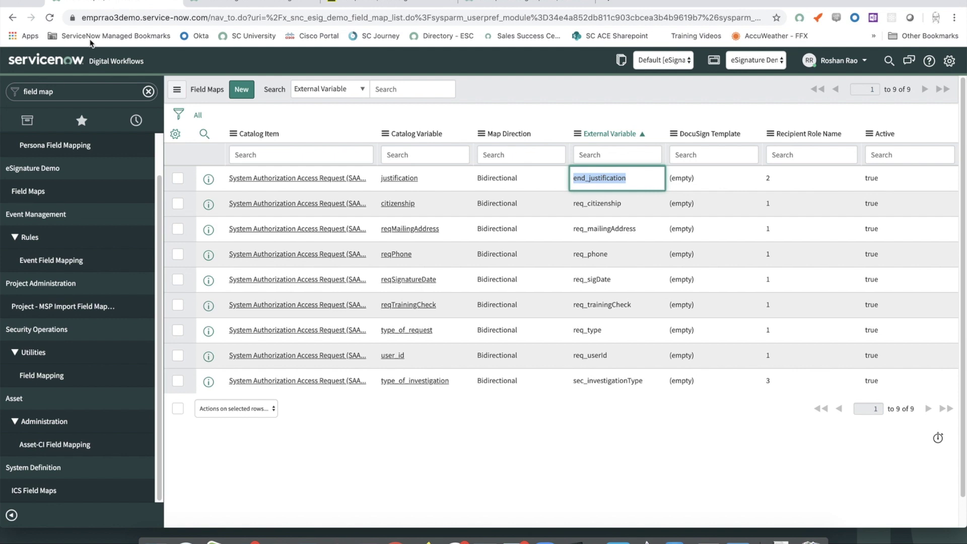
# Show the navigator's Favorites list of modules
pyautogui.click(96, 122)
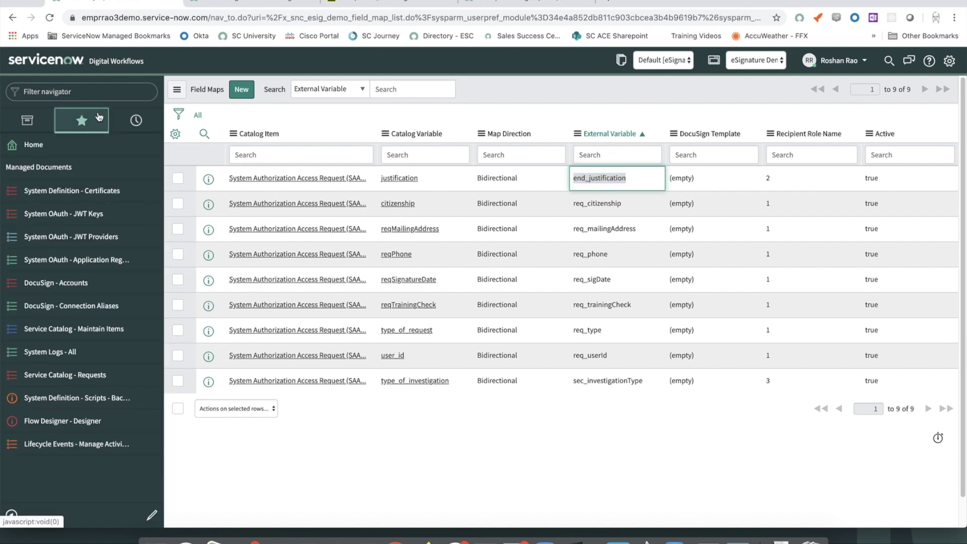